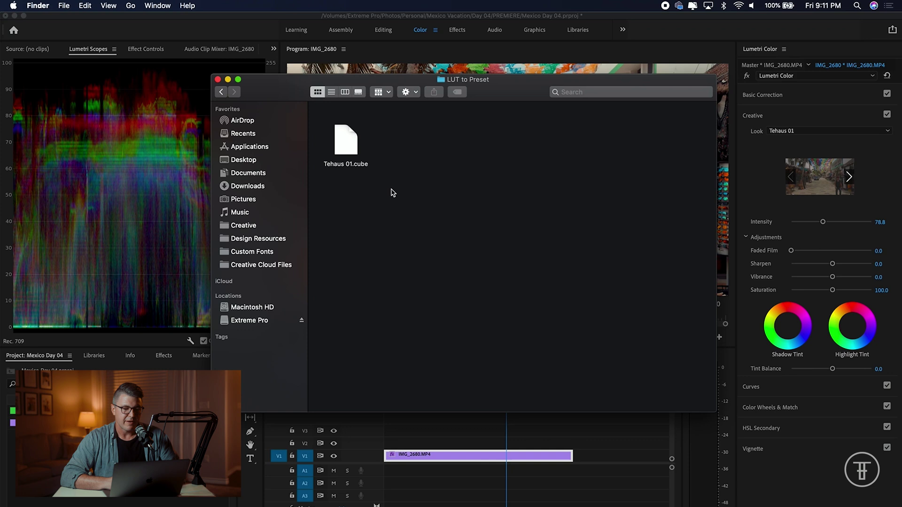
Select the Tehaus 01.cube LUT in Finder, then bring the Premiere Pro project forward
click(338, 146)
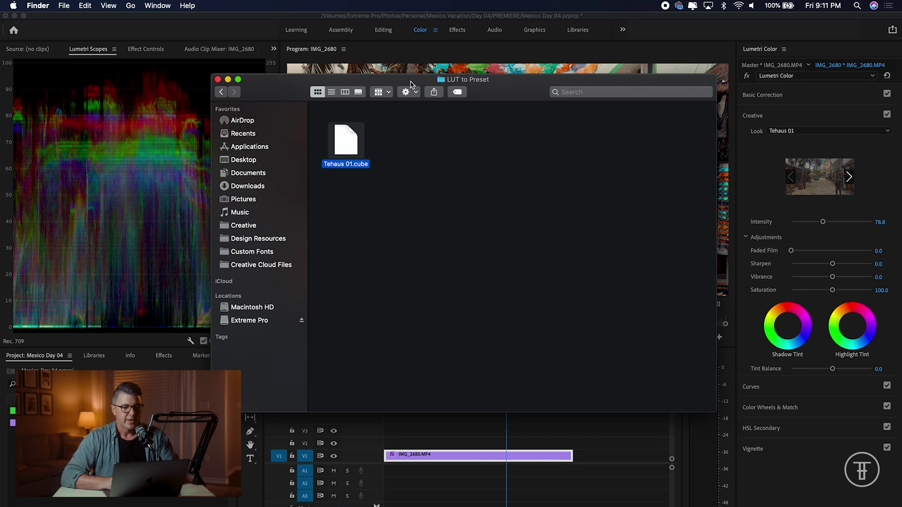
click(422, 19)
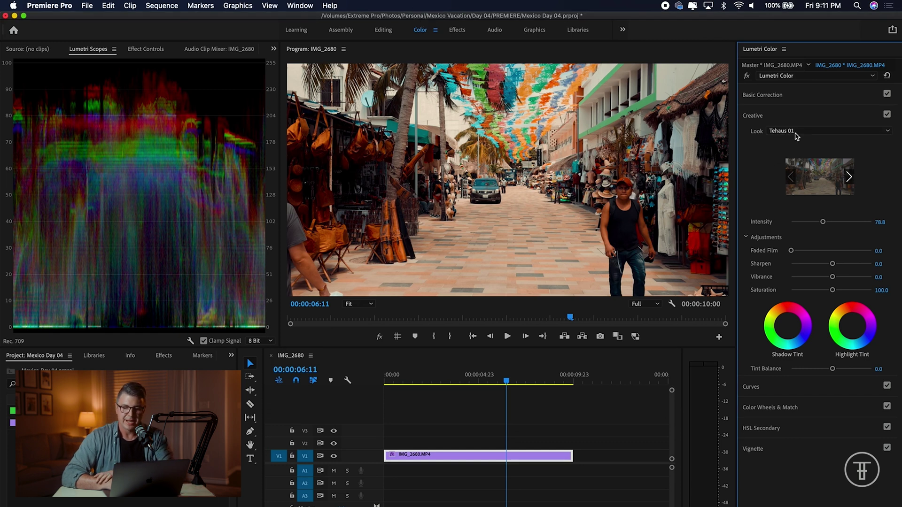
Compare the clip with the Tehaus 01 look off and on, set intensity to 85, then switch to Lightroom Classic
click(887, 114)
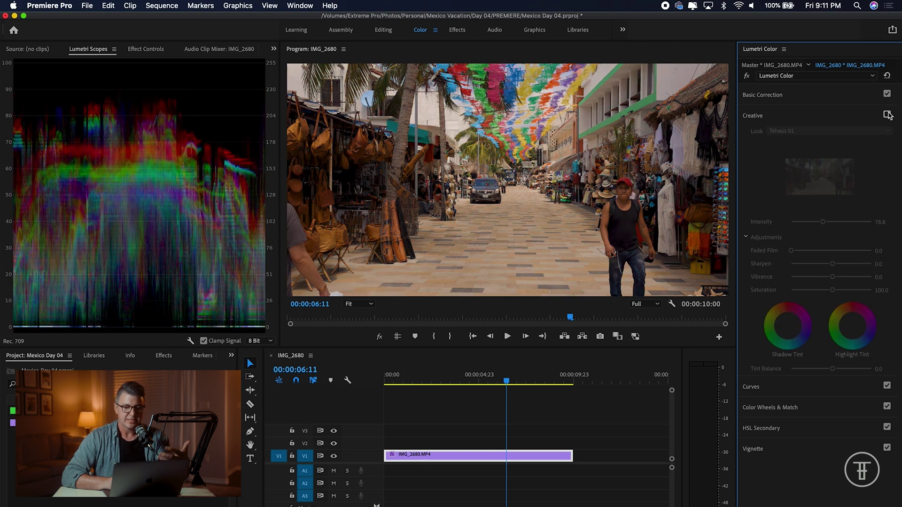
click(887, 114)
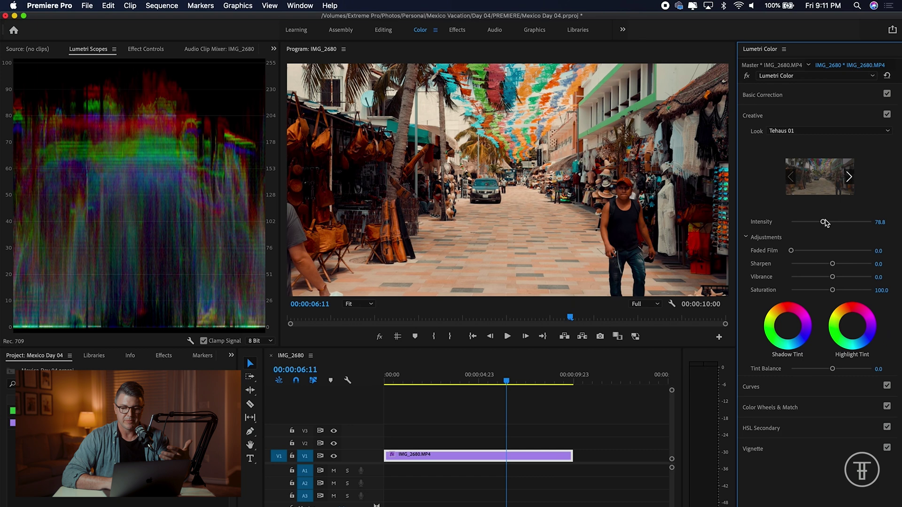
drag(823, 221, 825, 223)
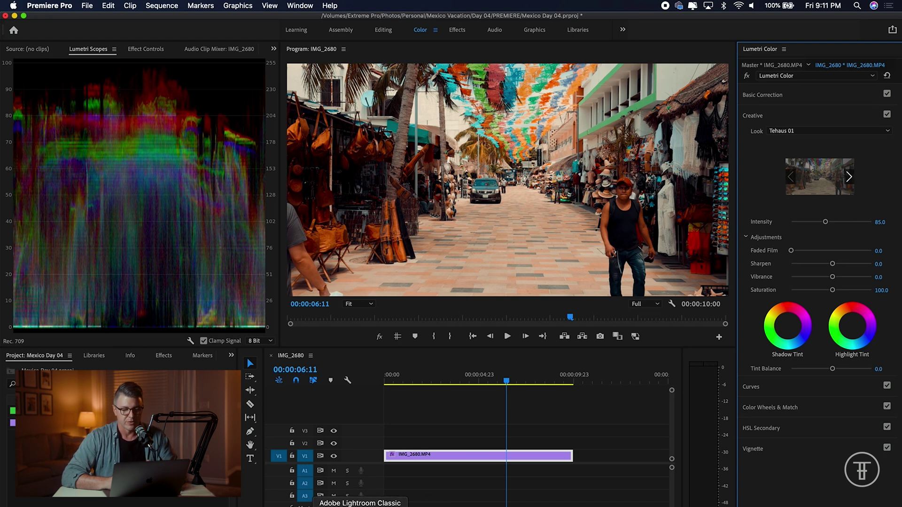
click(360, 506)
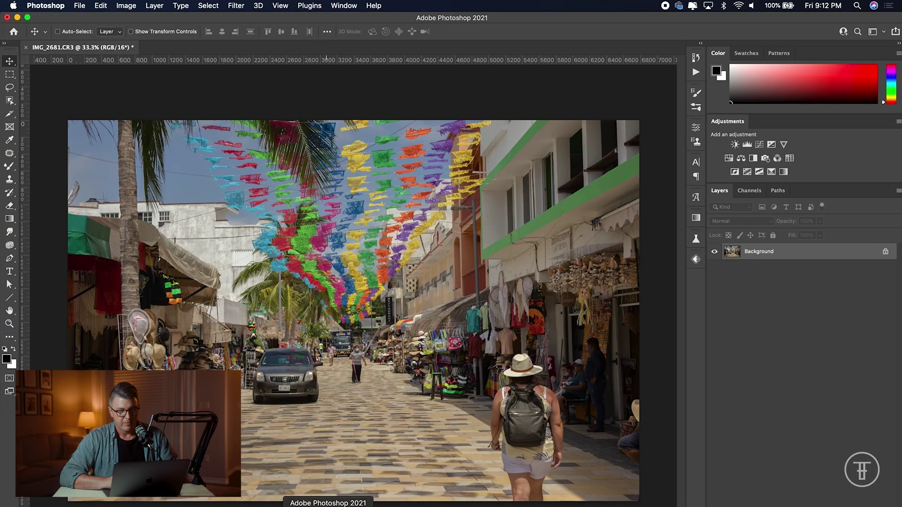
Switch from Lightroom Classic to Photoshop, where IMG_2681.CR3 is open
click(326, 506)
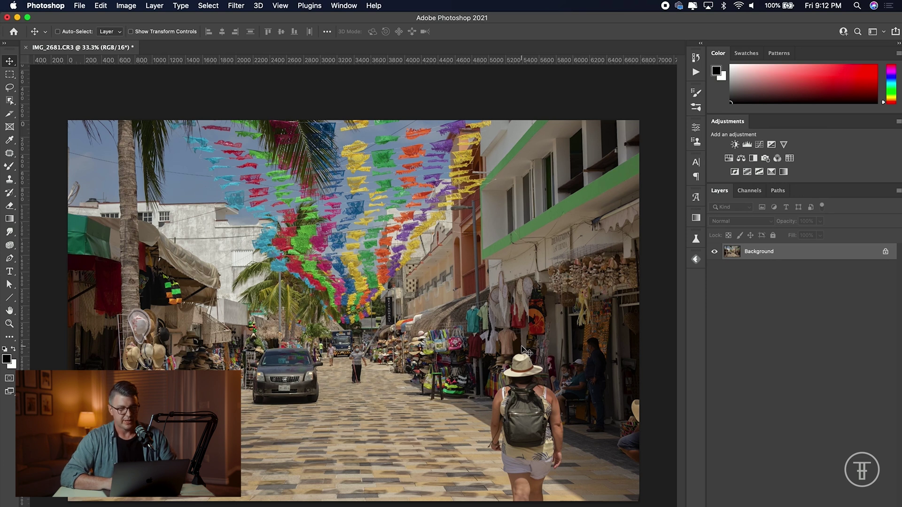
Open the Camera Raw filter on IMG_2681.CR3 and bring up the Create Profile dialog from Presets
click(236, 6)
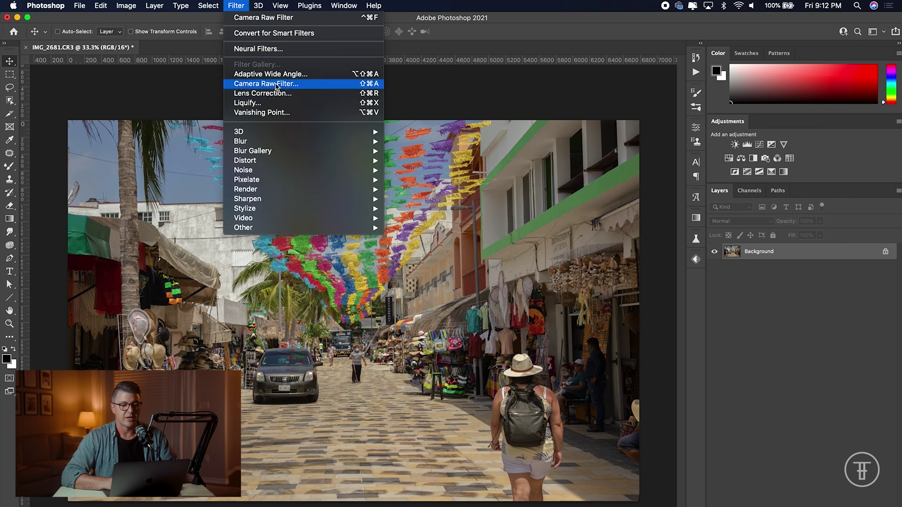
click(438, 170)
key(super+shift+a)
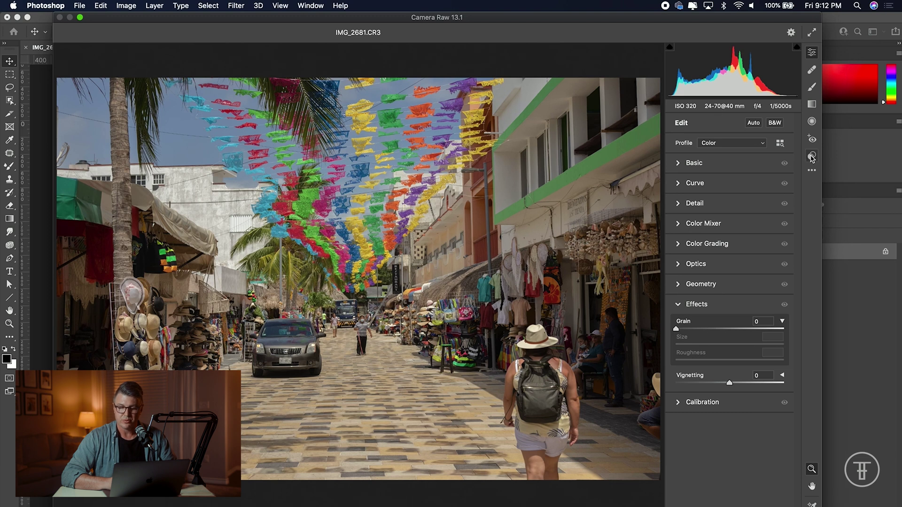
click(812, 156)
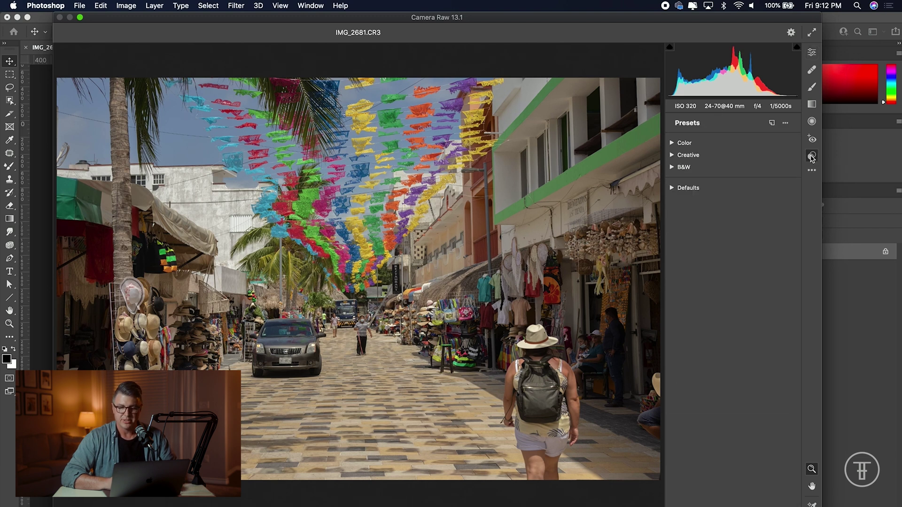
alt+click(771, 124)
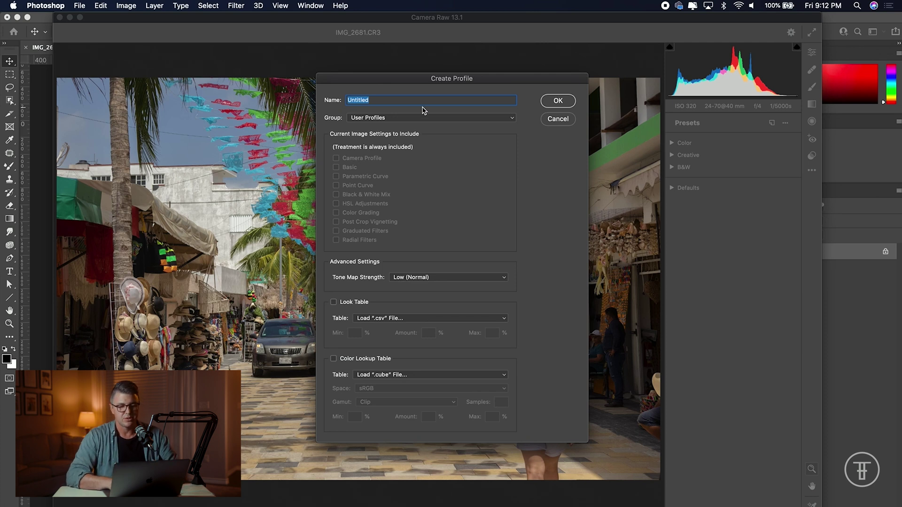
Name the profile 'LUT to LR' and place it in a new LUTS group
text(LUT to LR)
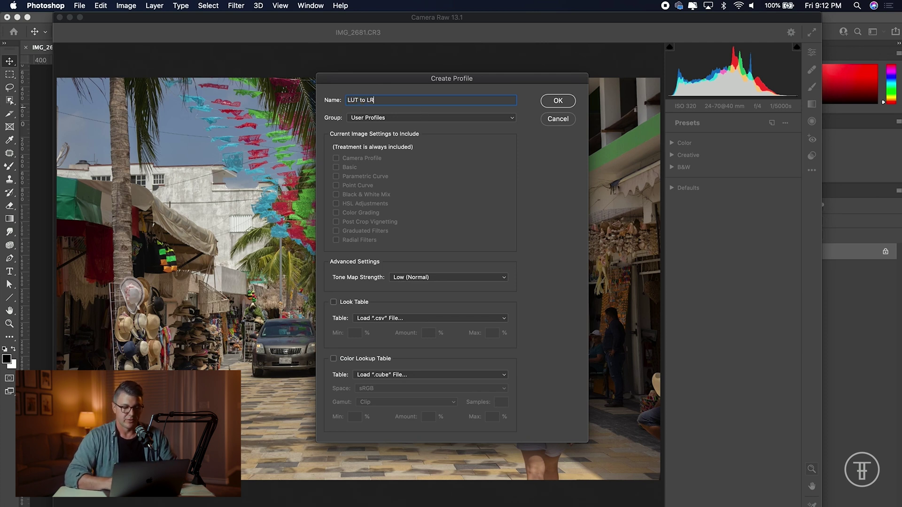
click(412, 121)
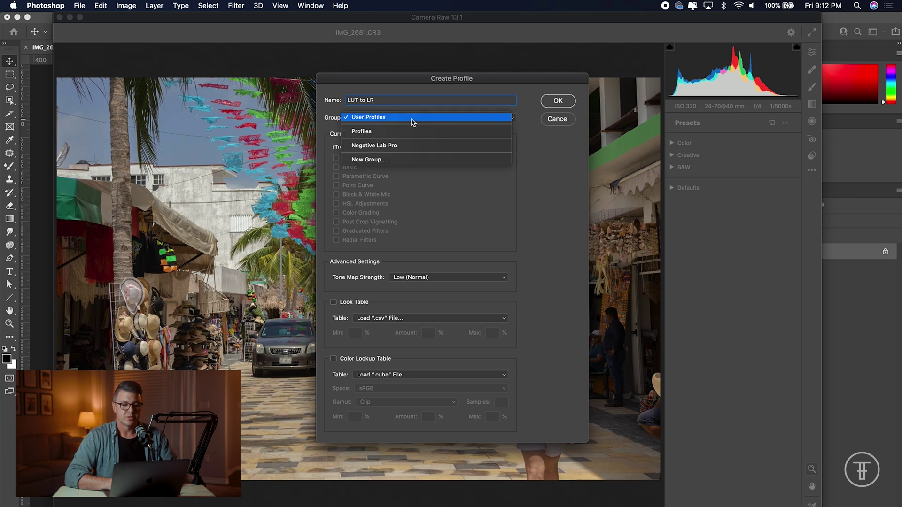
click(401, 160)
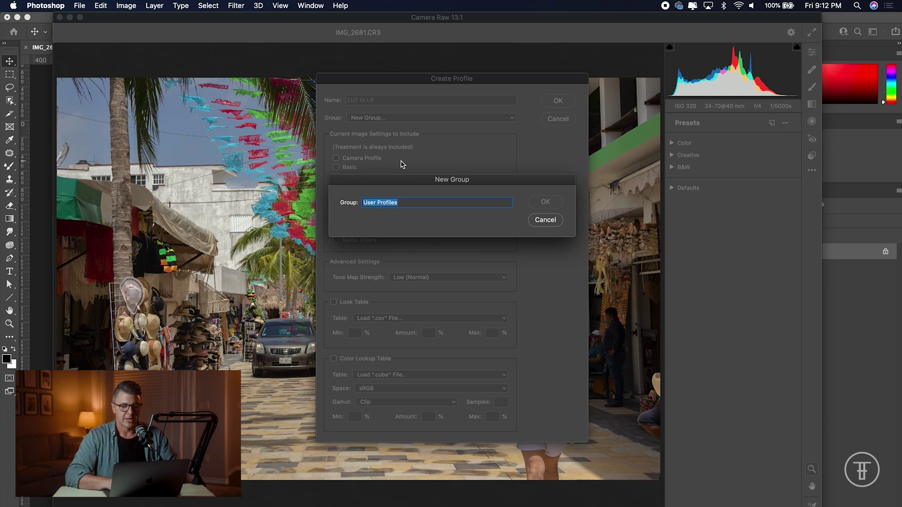
text(LUTS)
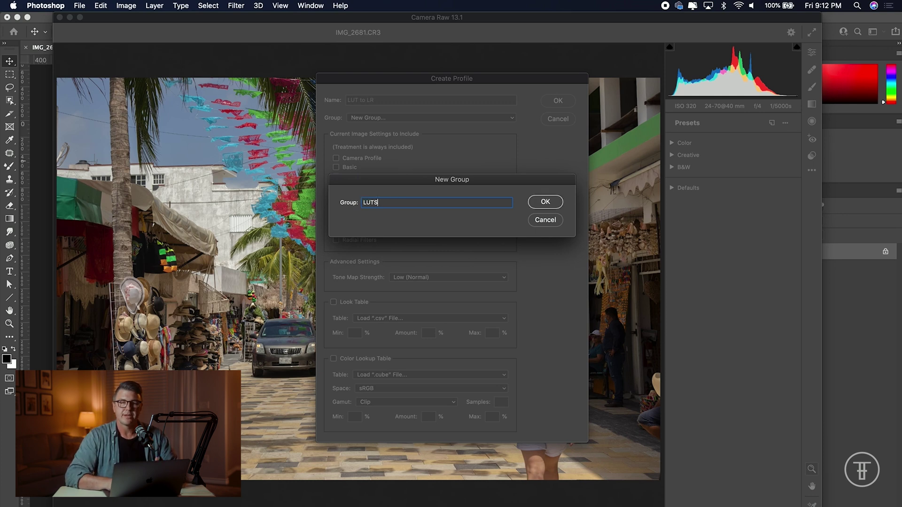
key(Return)
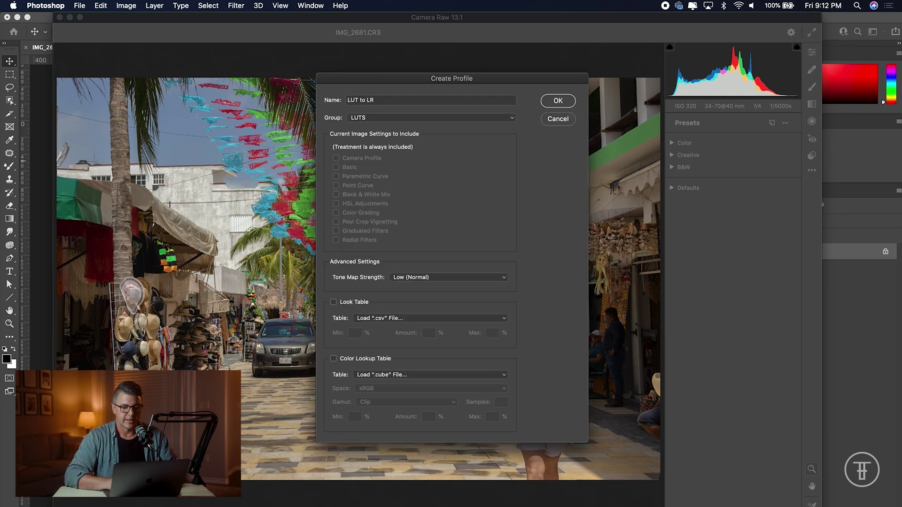
Load Tehaus 01.cube as the profile's color lookup table and save the profile
click(334, 359)
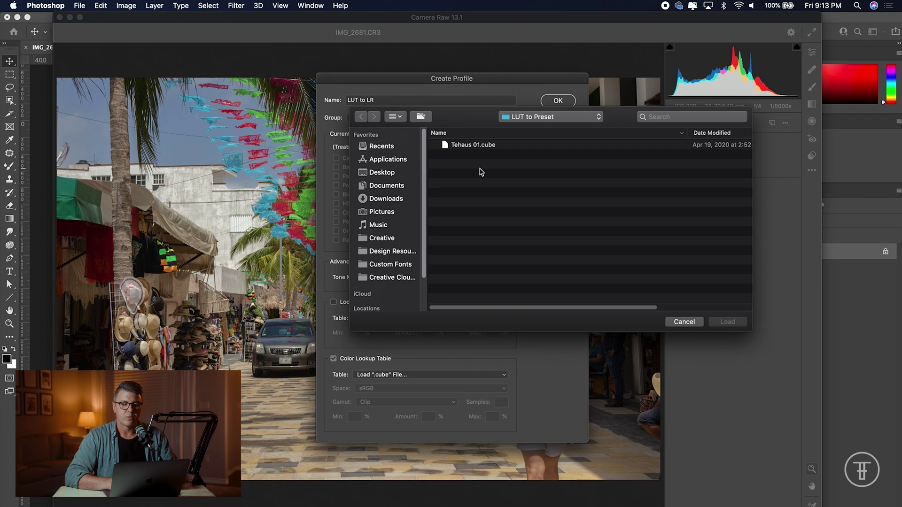
click(473, 146)
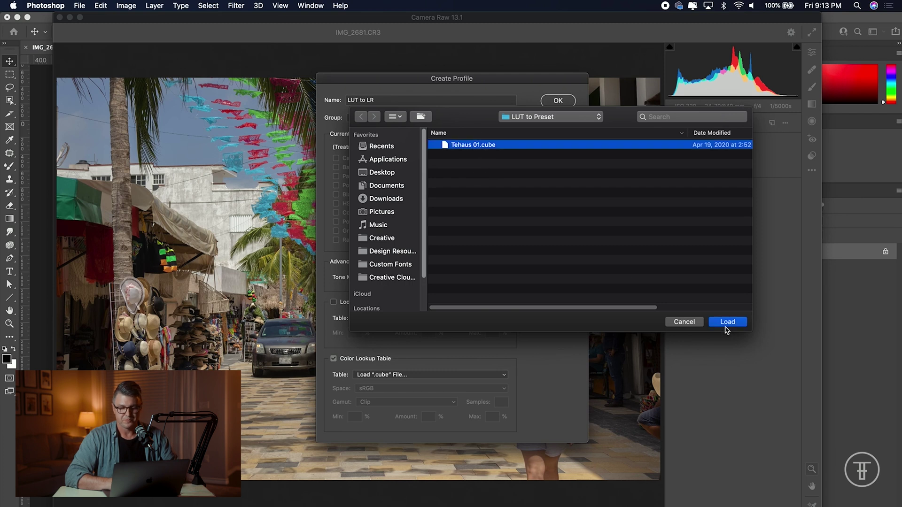
click(727, 323)
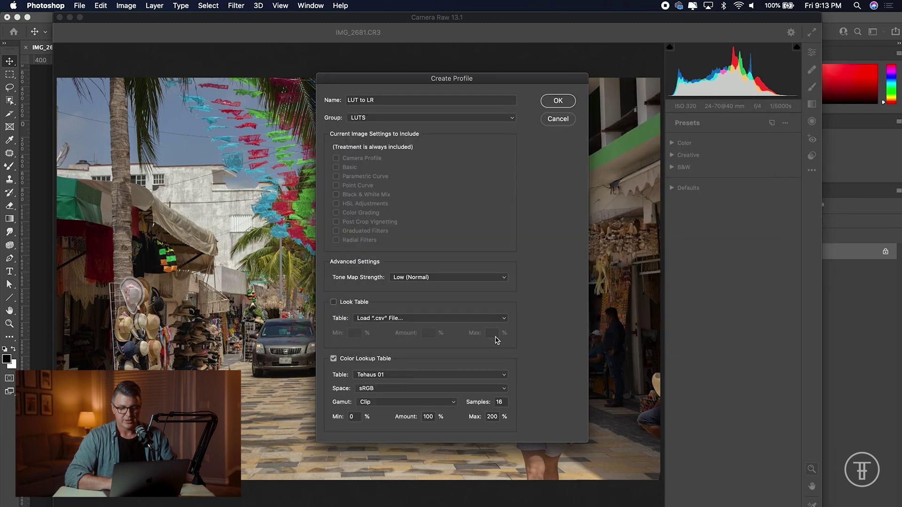
click(557, 101)
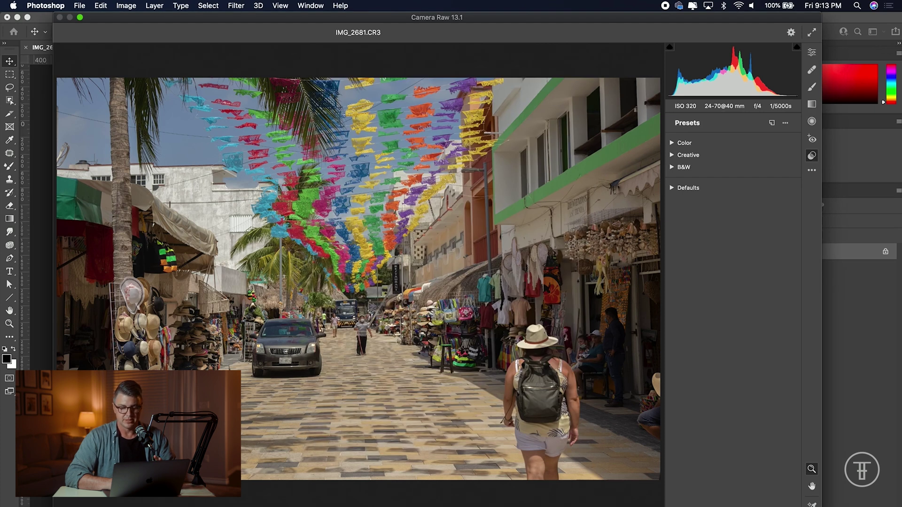
Close Camera Raw and restart Lightroom Classic so it loads the new profile
key(Return)
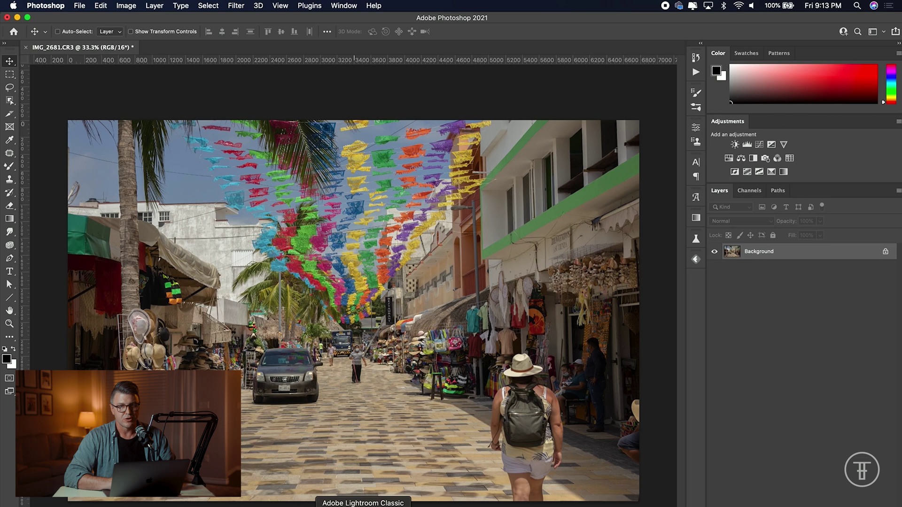
click(363, 506)
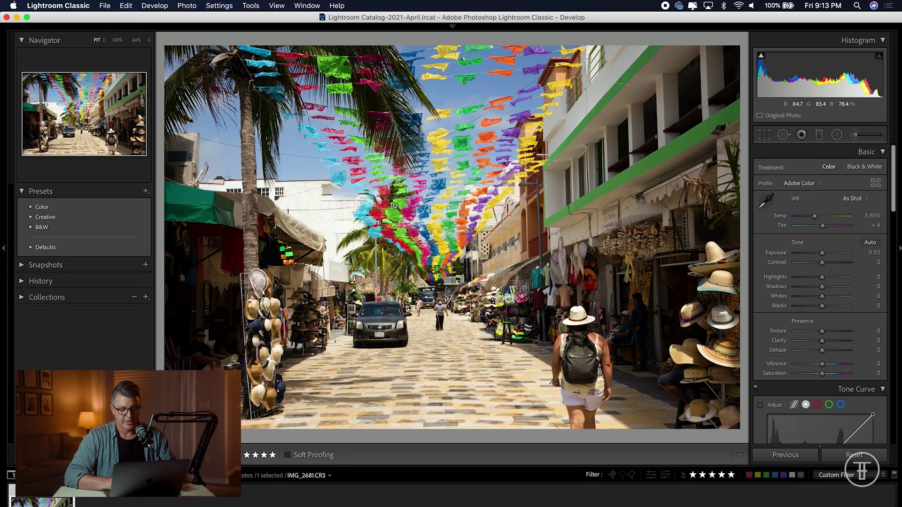
key(super+Tab)
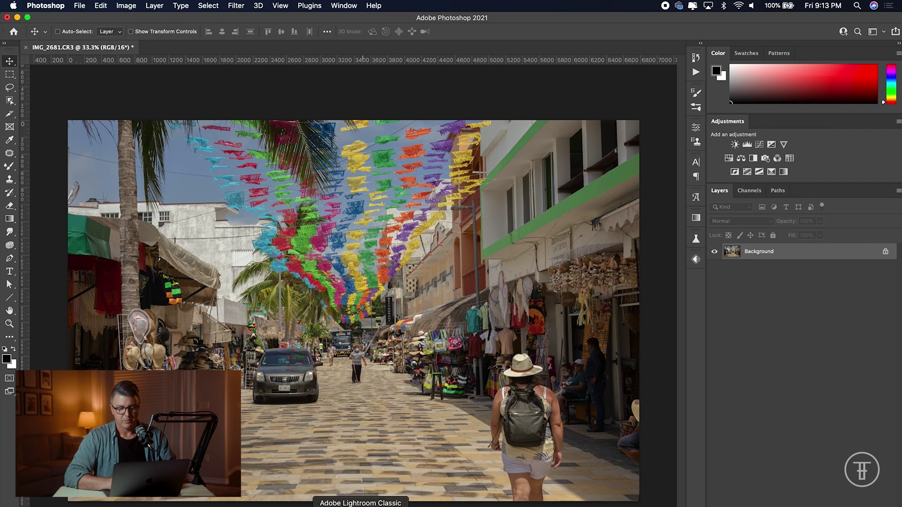
click(360, 505)
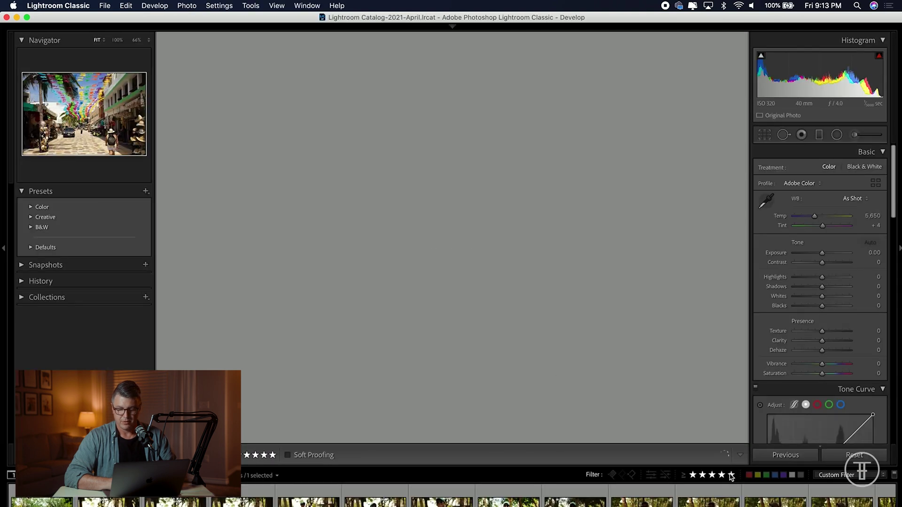
Apply the LUT to LR profile at amount 83, then lower Premiere's Tehaus 01 intensity to 72.5
click(732, 476)
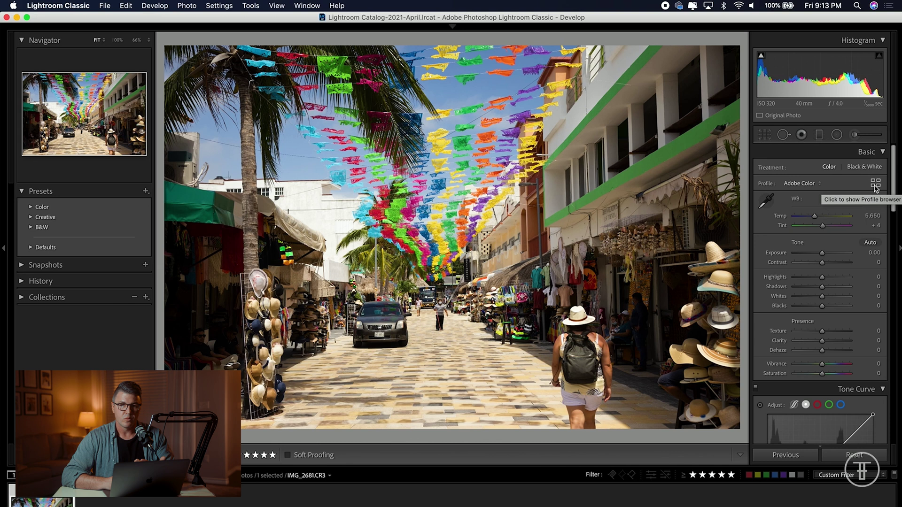
click(875, 186)
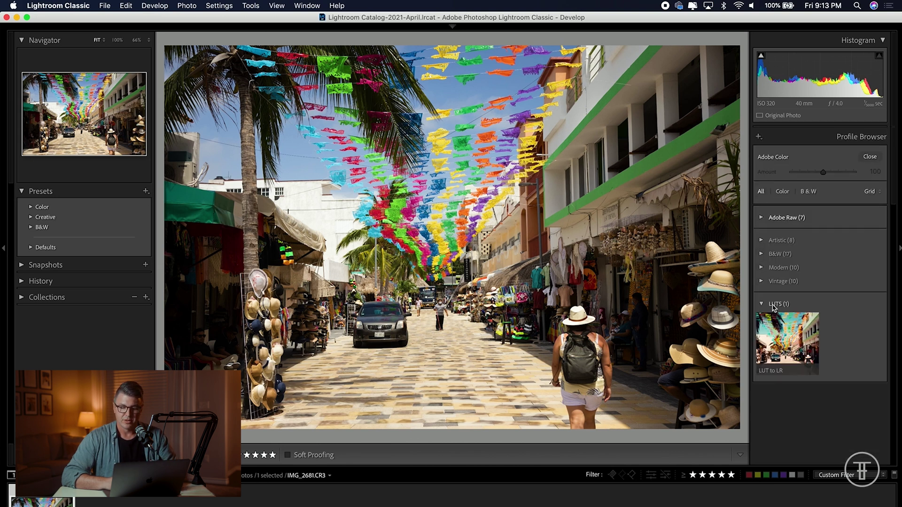
click(794, 334)
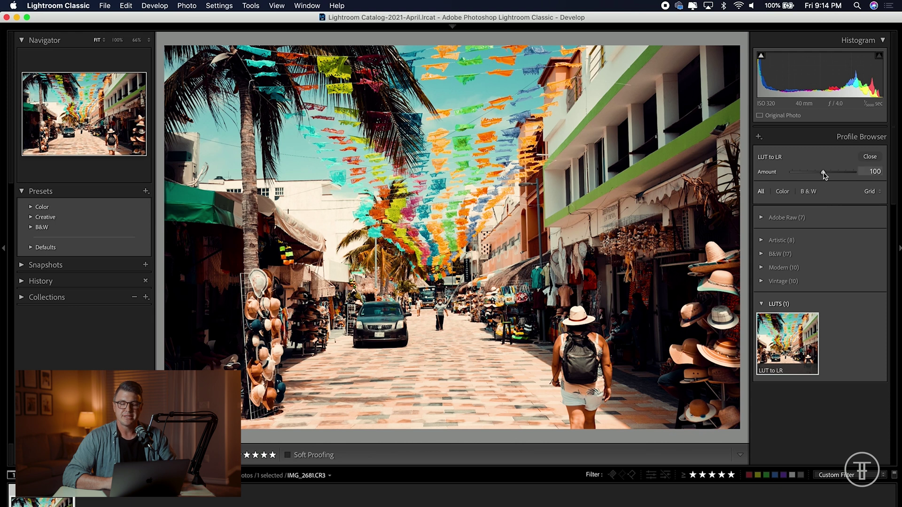
mouse_move(824, 173)
mouse_down()
mouse_move(806, 173)
mouse_move(831, 176)
mouse_move(817, 173)
mouse_up()
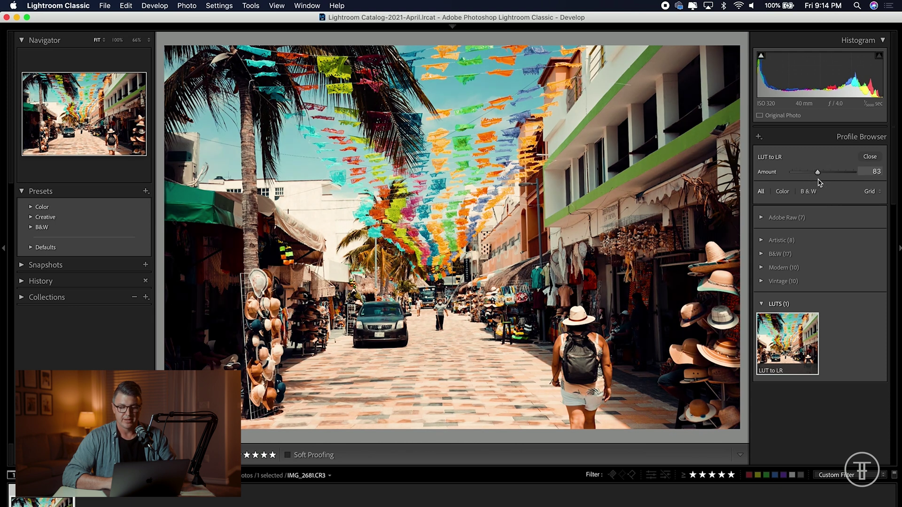
click(396, 506)
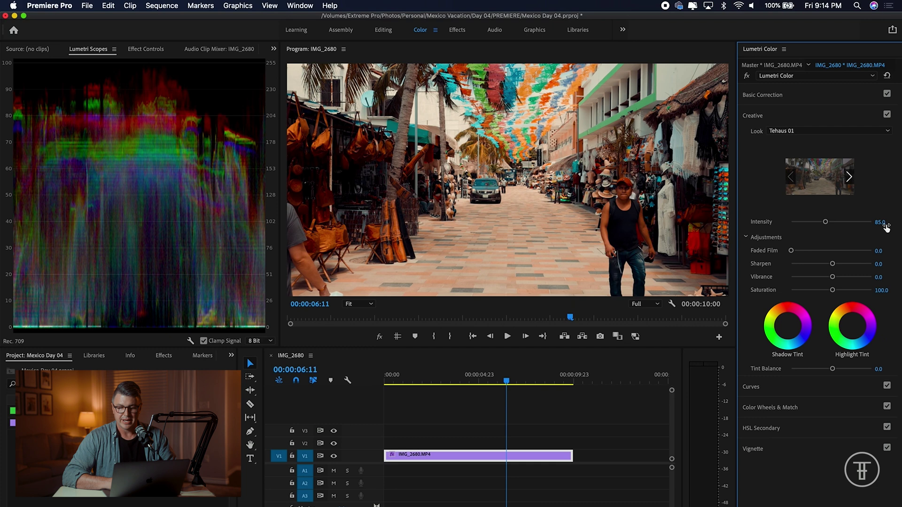
mouse_move(825, 222)
mouse_down()
mouse_move(815, 224)
mouse_move(821, 234)
mouse_up()
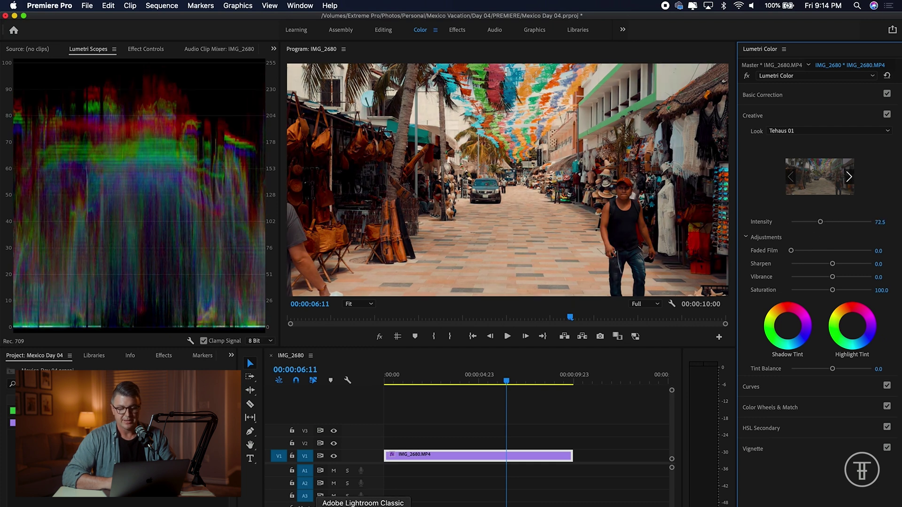
Set profile amount to 85 with Exposure -0.15, Highlights -15 and Shadows +73
click(362, 505)
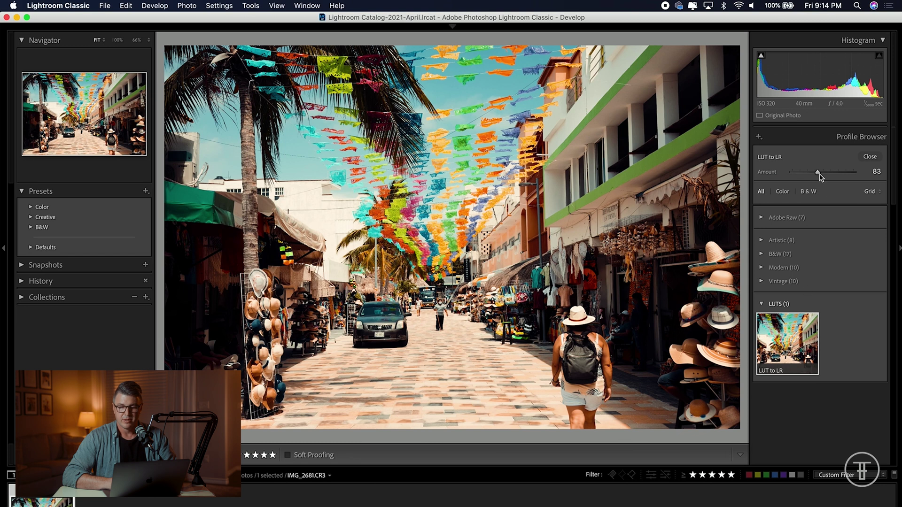
mouse_move(820, 175)
mouse_down()
mouse_move(801, 172)
mouse_move(821, 175)
mouse_up()
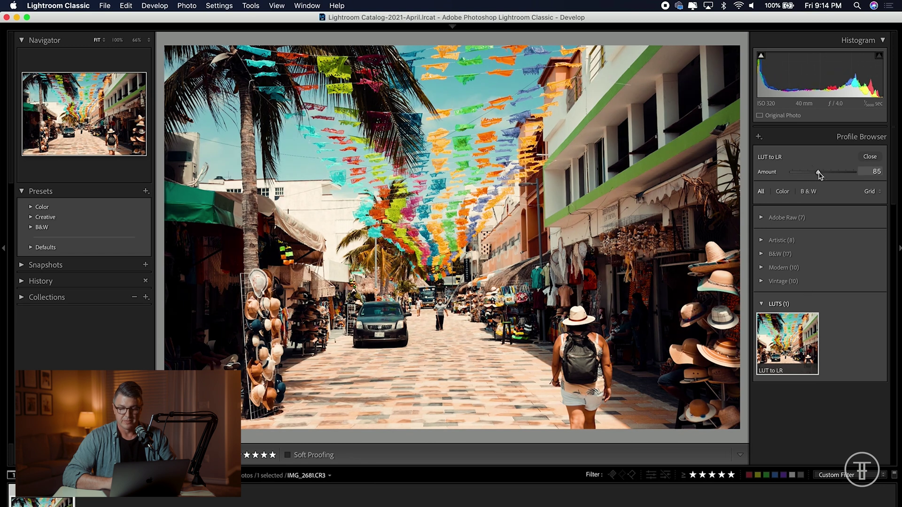
click(868, 160)
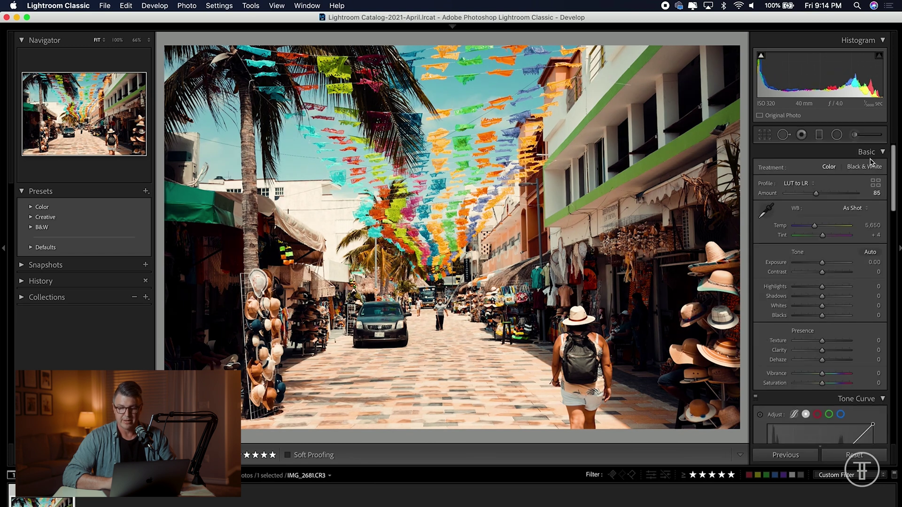
drag(823, 288, 820, 266)
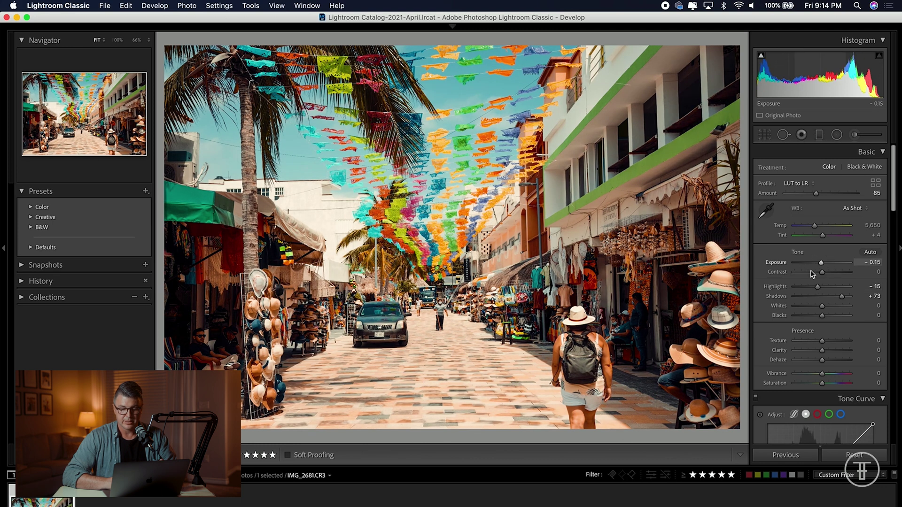
click(395, 505)
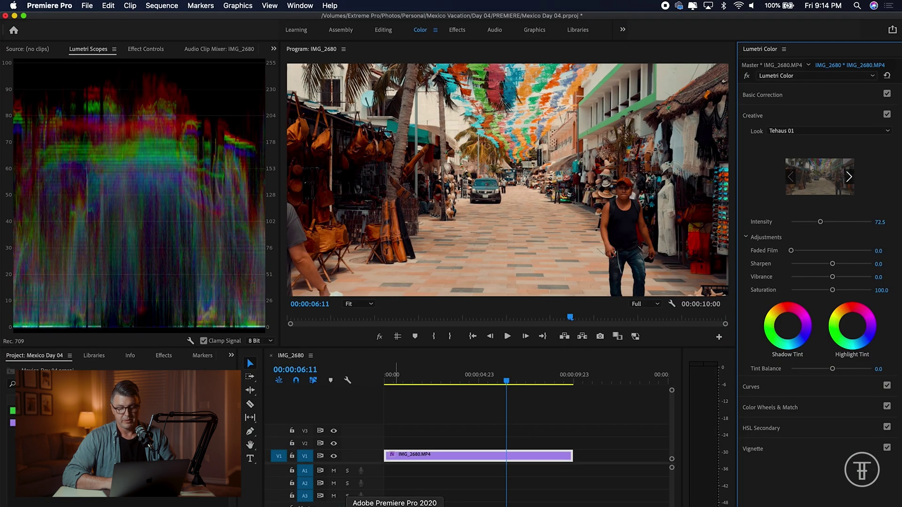
click(364, 506)
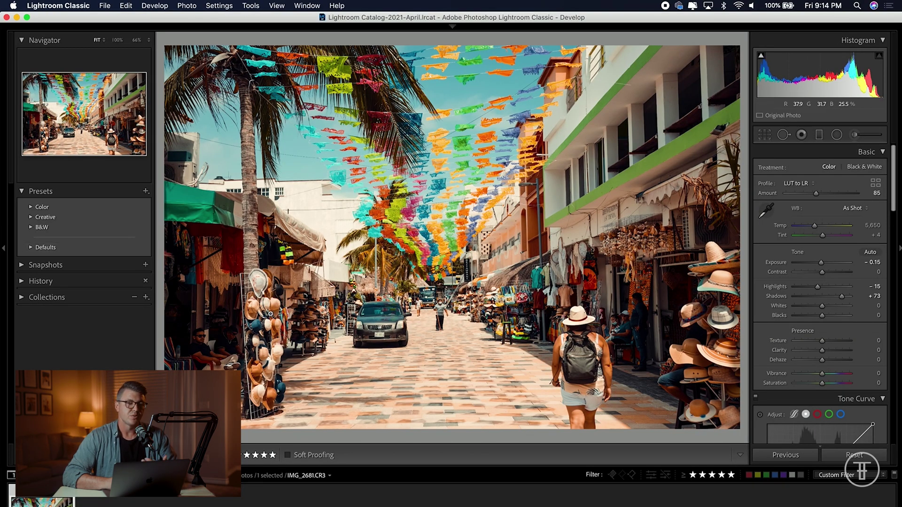
Open the New Develop Preset dialog and cancel it without saving
click(145, 191)
click(170, 201)
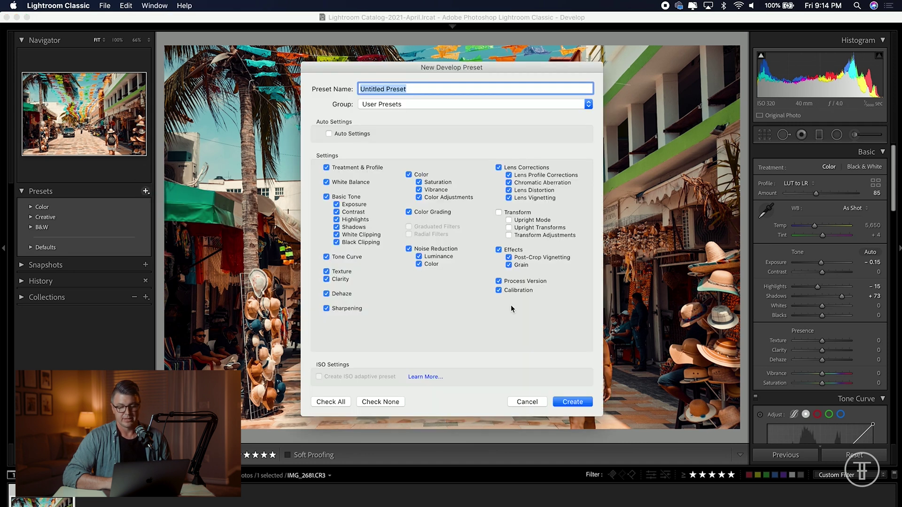
click(527, 402)
Reset the photo and apply only the LUT to LR profile at amount 100
click(855, 455)
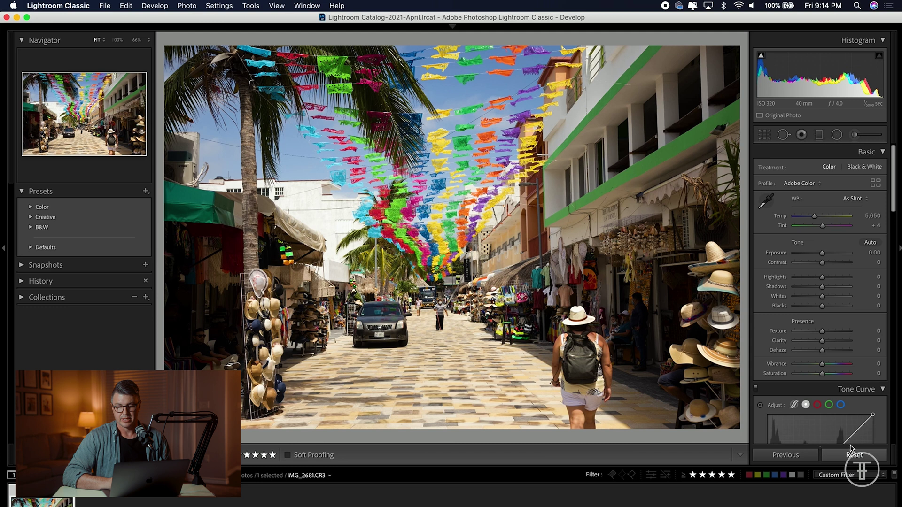
click(819, 185)
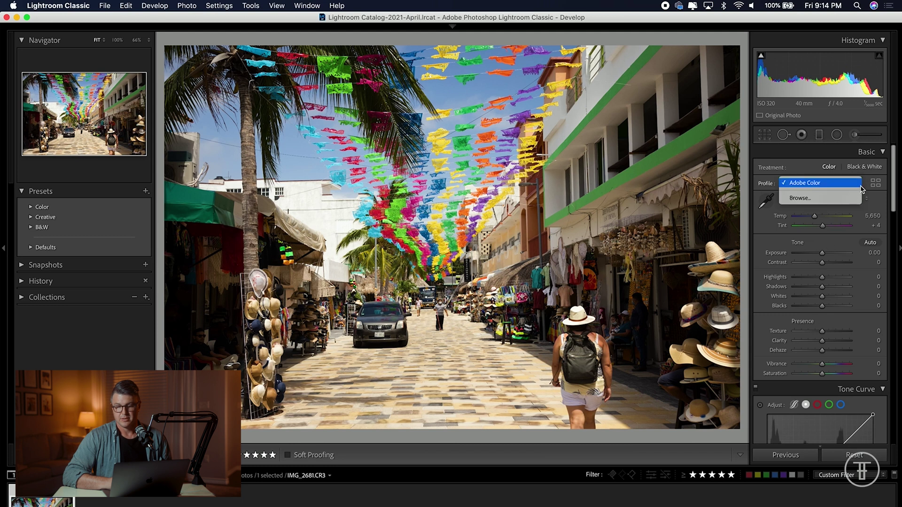
click(878, 186)
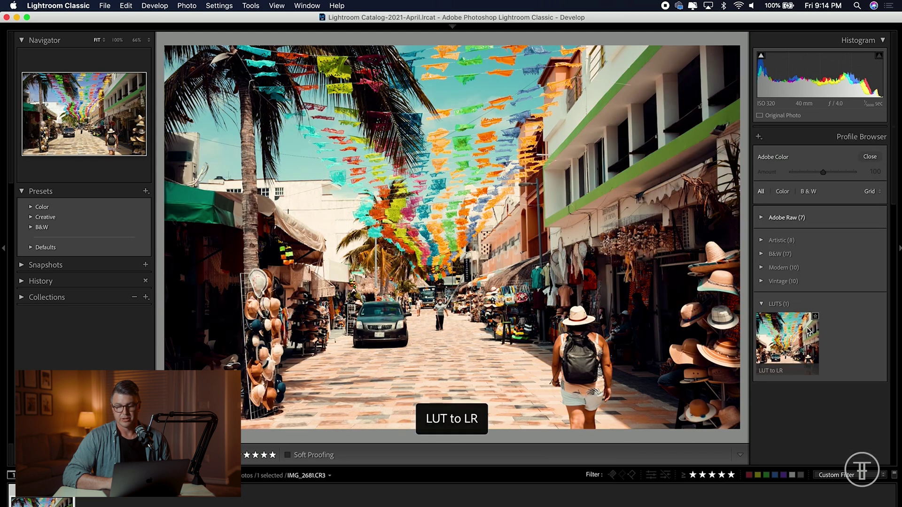
click(801, 342)
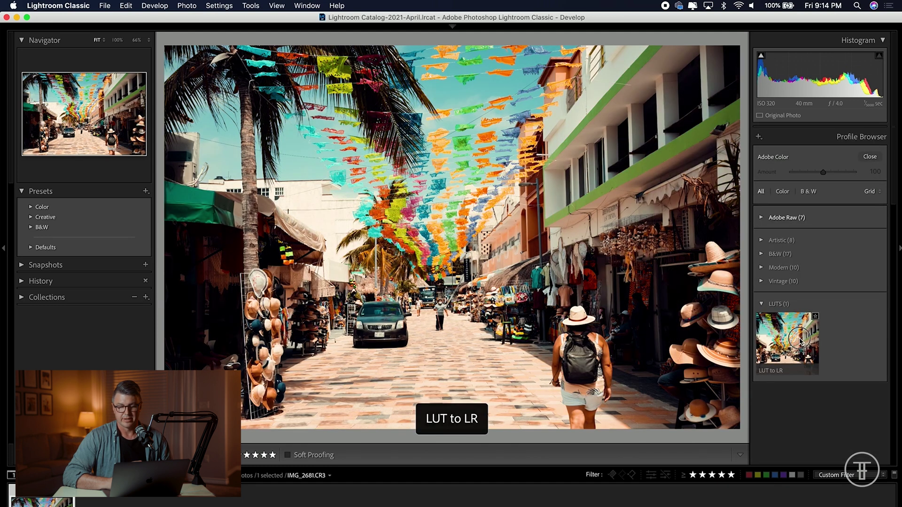
click(870, 156)
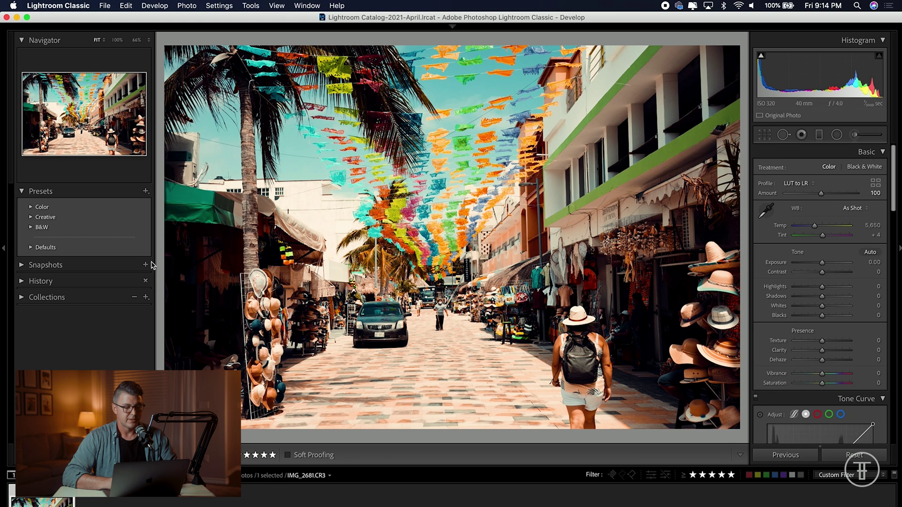
Save a develop preset named 'LUT to LR Preset' in a new LUTS group
click(146, 190)
click(165, 201)
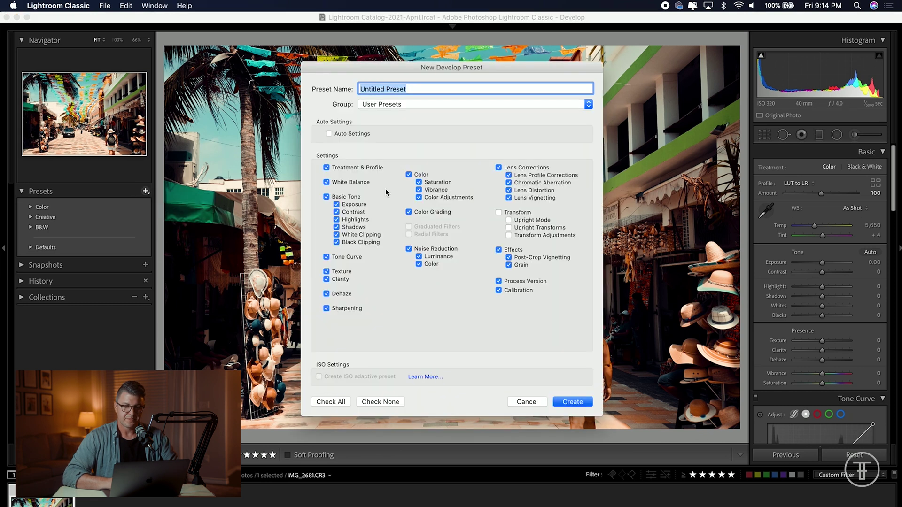
text(LUT to LR)
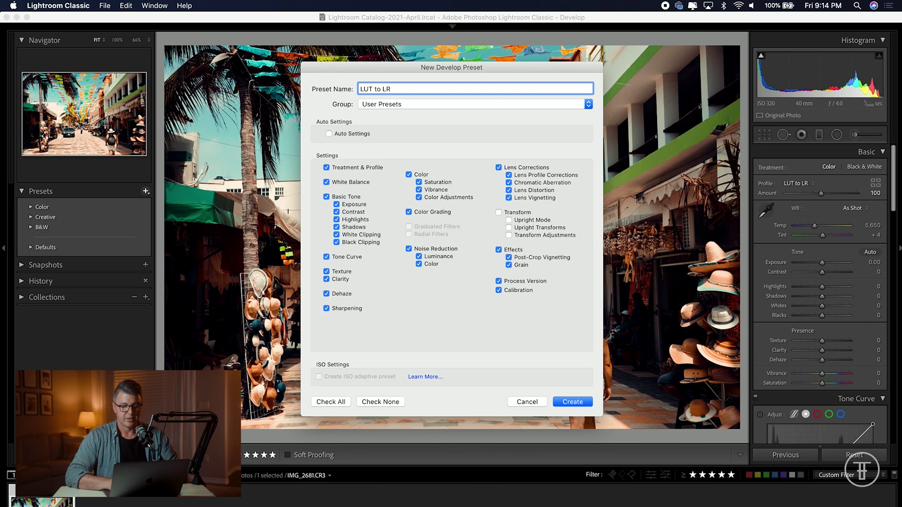
click(399, 104)
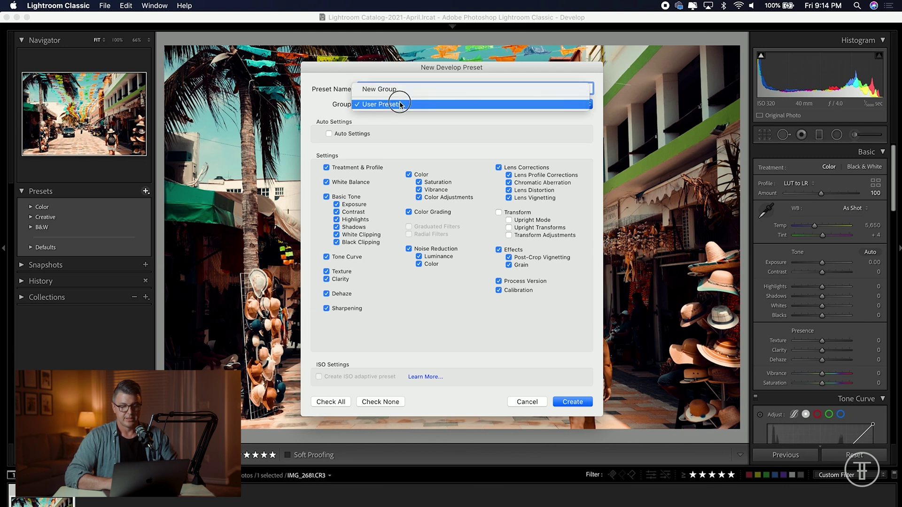
click(397, 89)
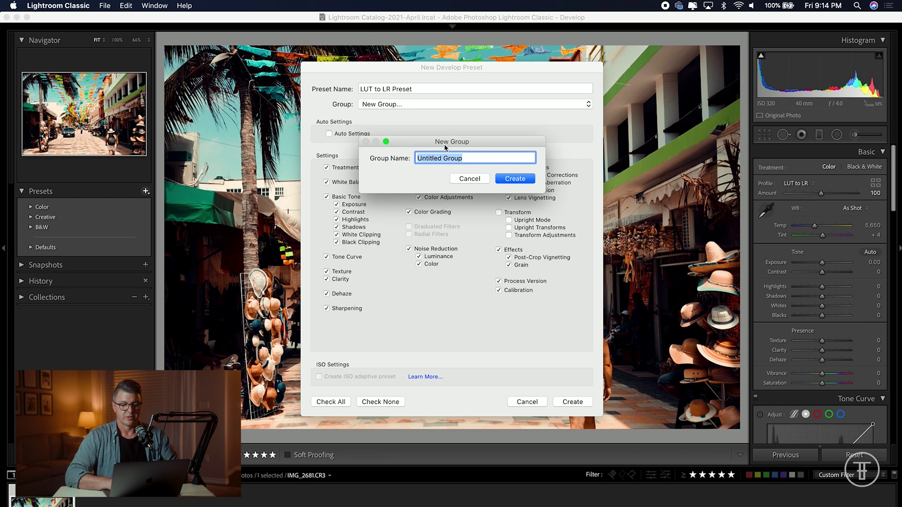
text(LUTS)
click(514, 179)
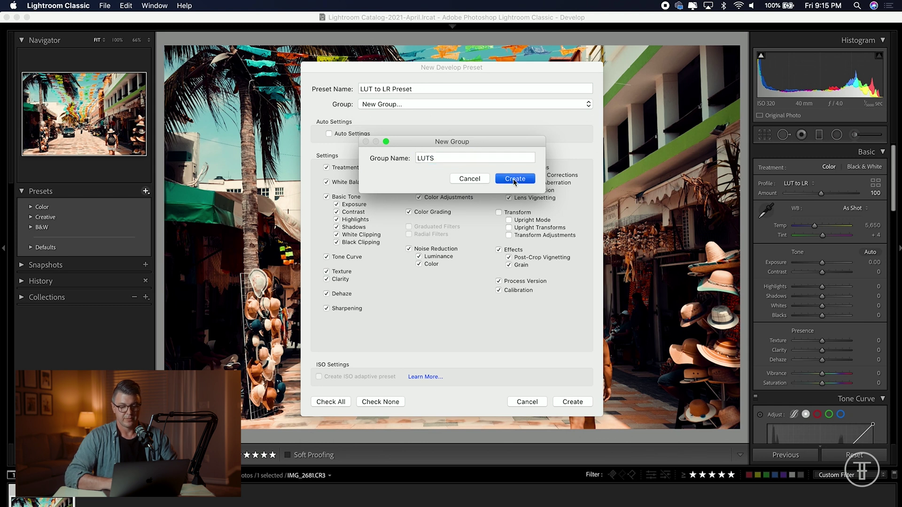
click(572, 402)
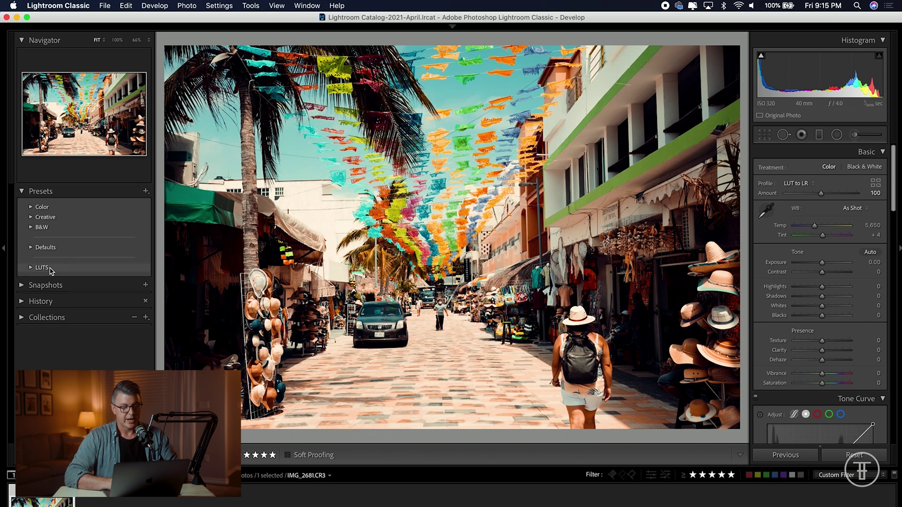
Reset the street photo and apply the LUT to LR Preset from the LUTS group
click(31, 268)
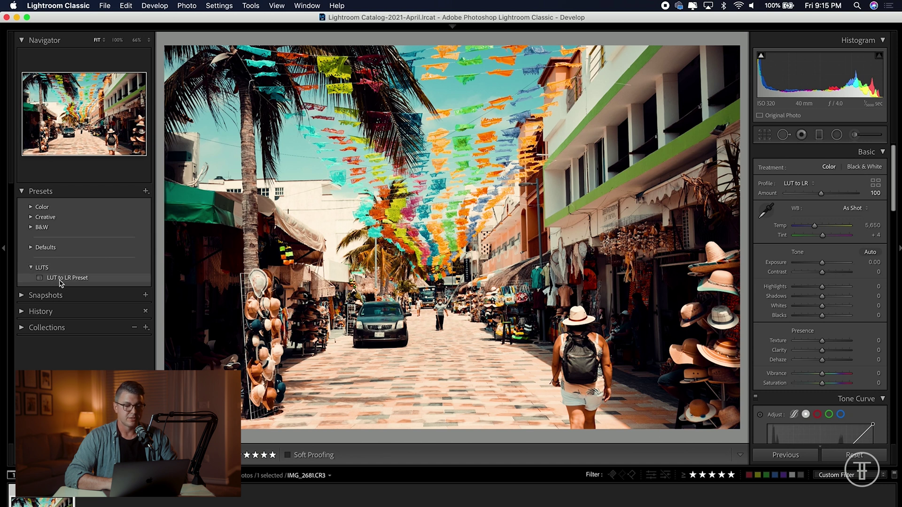
click(841, 458)
click(51, 278)
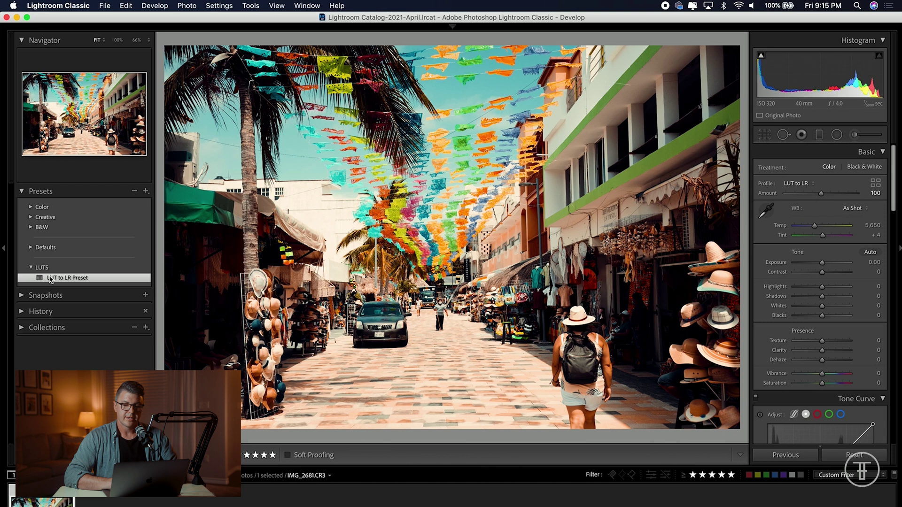
Lower the LUT to LR profile amount to 87 and Contrast to −39
drag(821, 198, 810, 197)
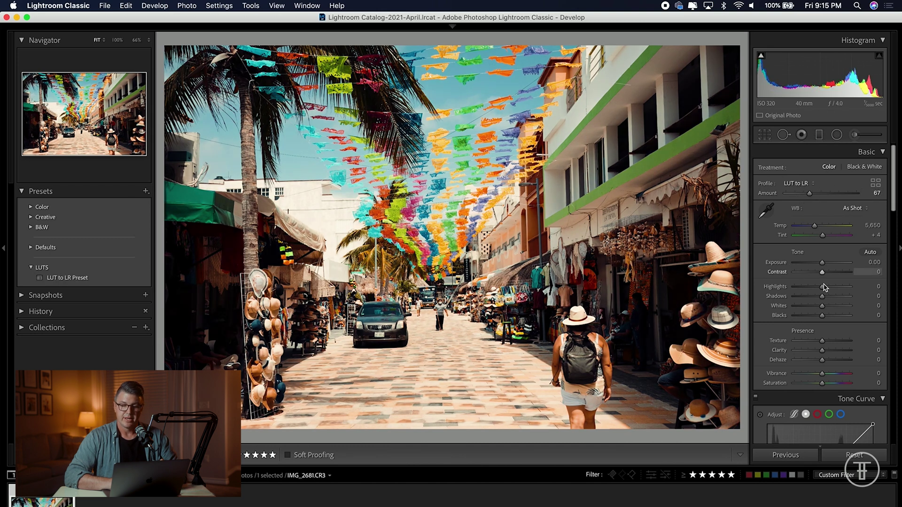
drag(822, 272, 813, 274)
scroll(820, 298, down, 5)
scroll(820, 299, down, 5)
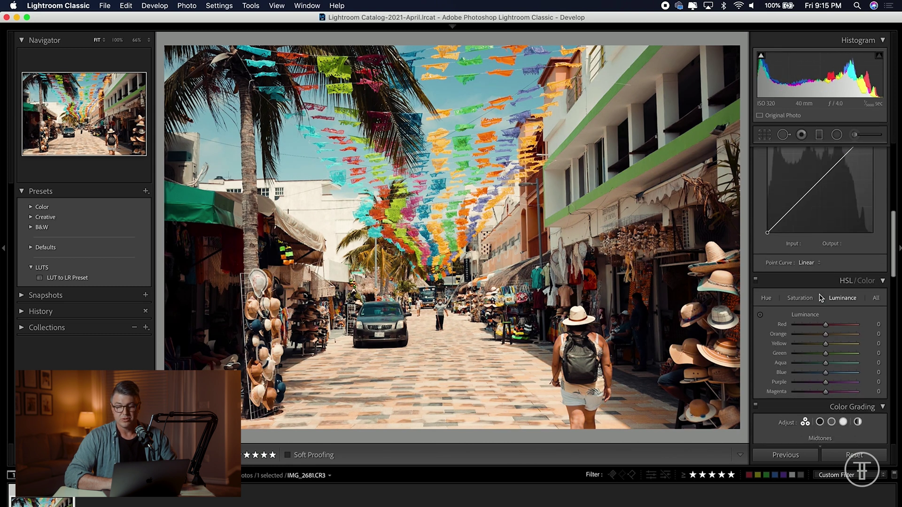
scroll(820, 301, up, 3)
scroll(819, 306, down, 3)
scroll(821, 307, down, 2)
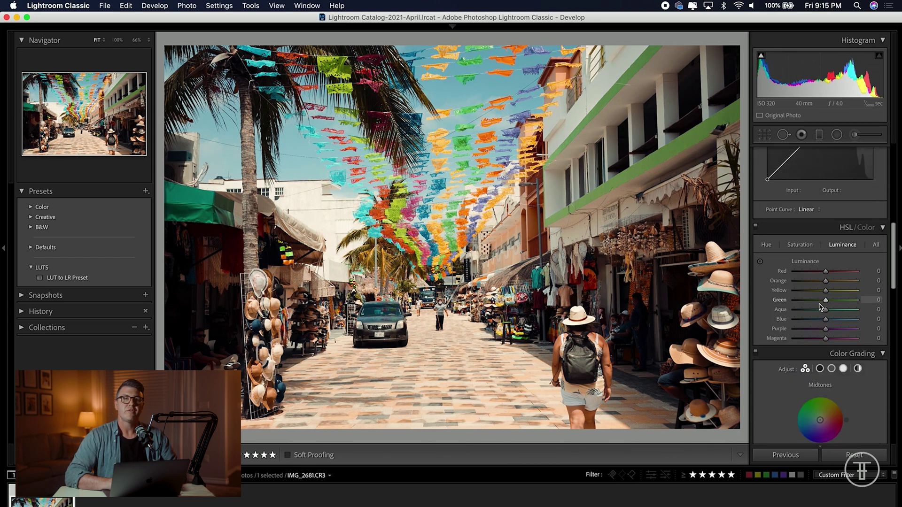